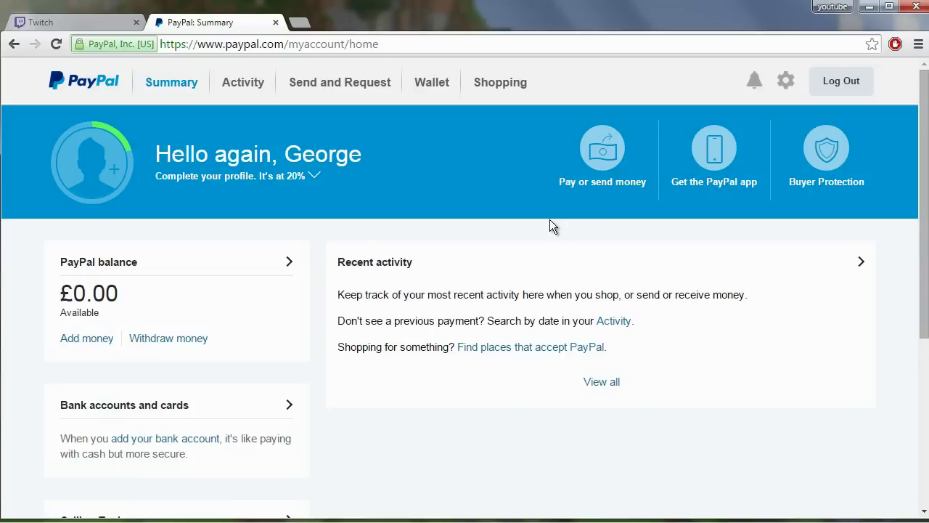
# Open My Saved Buttons from the PayPal buttons entry in My selling tools.
pyautogui.scroll(-3, 537, 217)
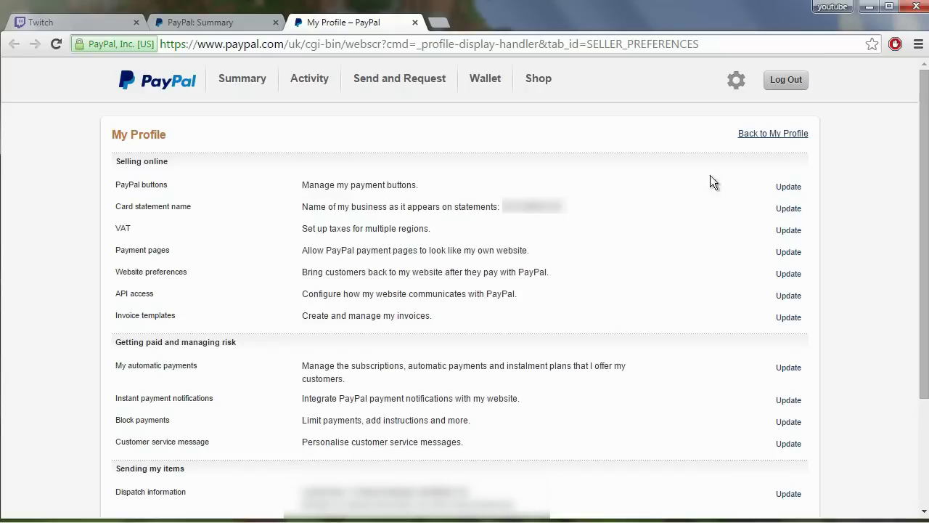
pyautogui.click(784, 189)
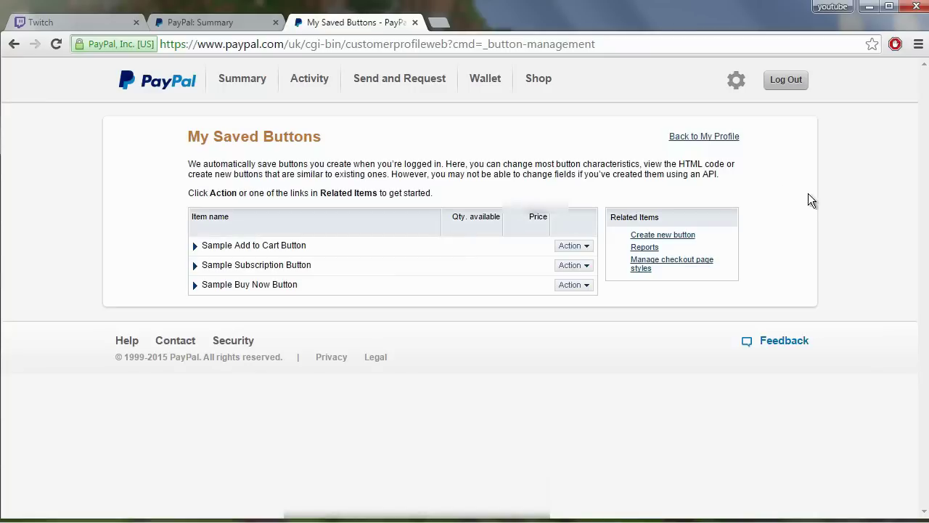
# Start a new Donations button with organisation name 'Pictureetut'.
pyautogui.click(689, 235)
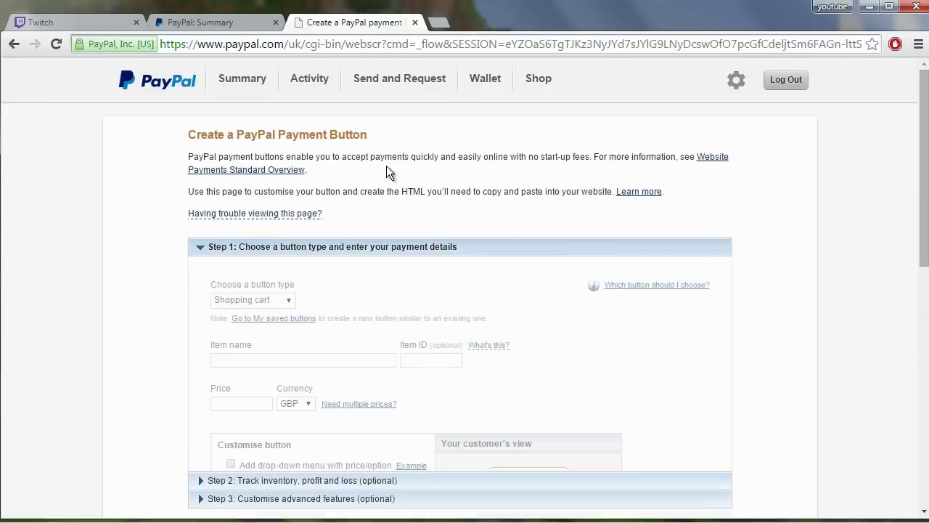
pyautogui.scroll(-2, 384, 175)
pyautogui.scroll(1, 334, 211)
pyautogui.click(286, 225)
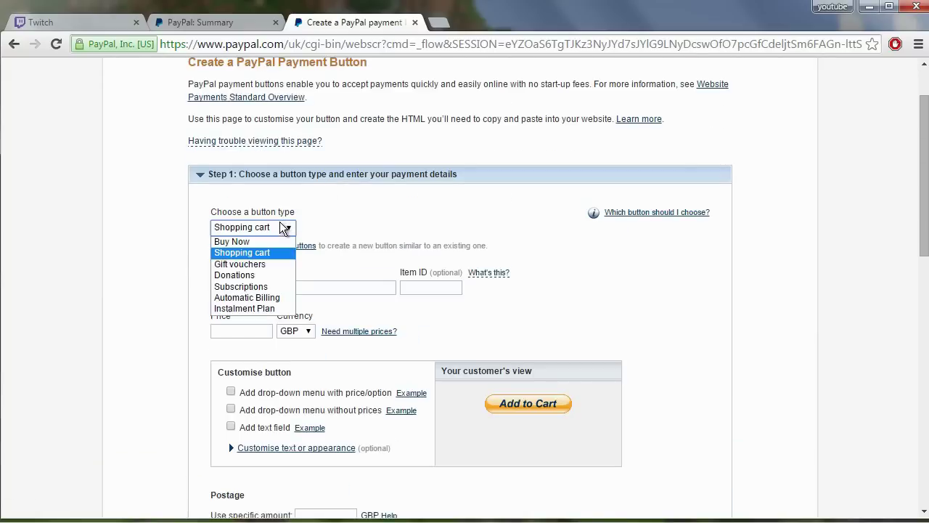
pyautogui.click(258, 273)
pyautogui.click(274, 287)
pyautogui.scroll(-1, 274, 302)
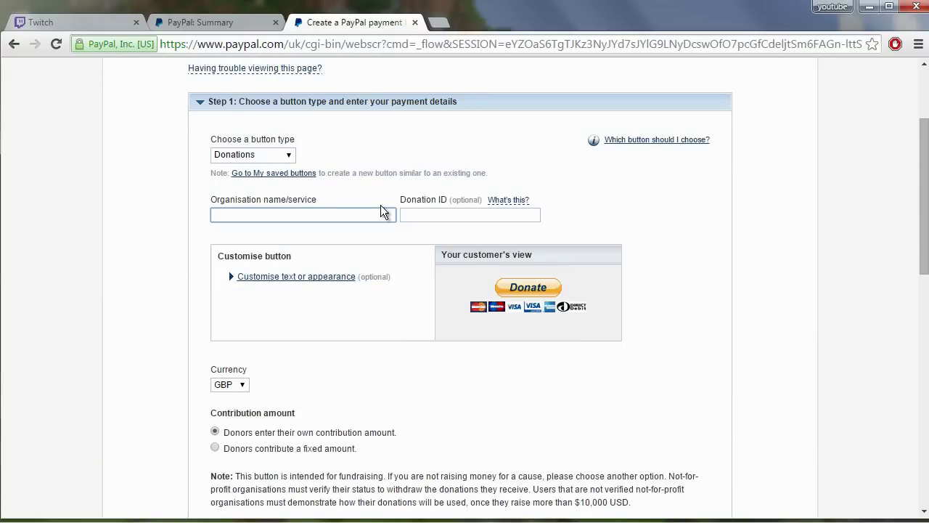
pyautogui.write('Pictureetuts')
# Set the donation currency to USD and create the button.
pyautogui.scroll(-2, 323, 223)
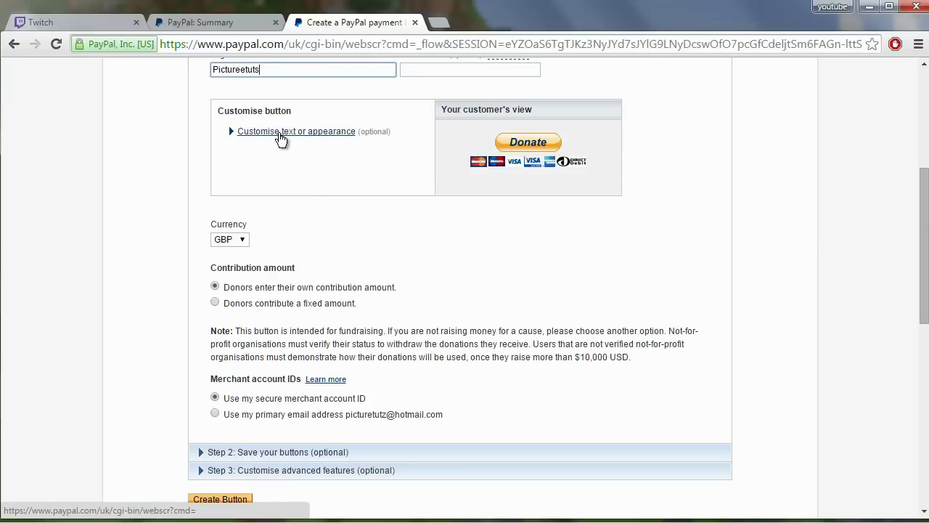
pyautogui.scroll(-1, 353, 233)
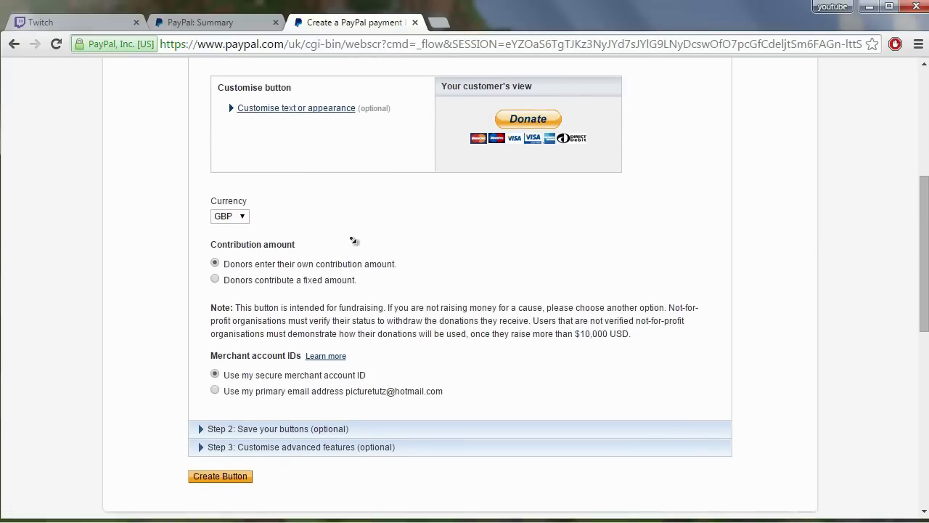
pyautogui.click(238, 158)
pyautogui.scroll(-1, 225, 291)
pyautogui.click(227, 384)
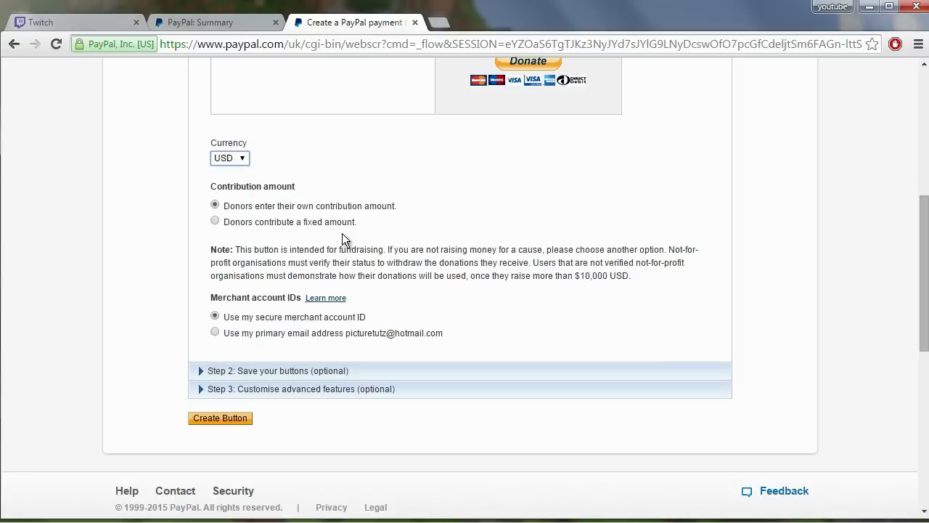
pyautogui.click(354, 201)
pyautogui.scroll(-1, 359, 203)
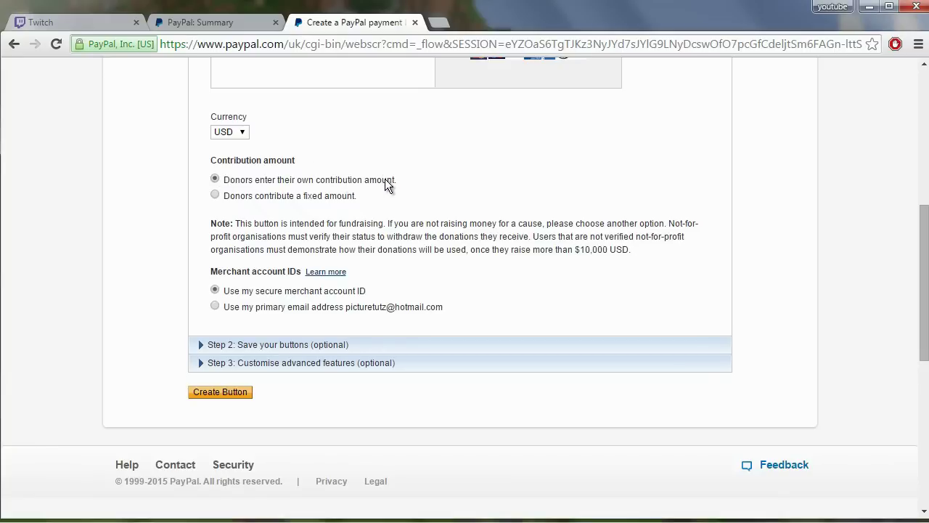
pyautogui.scroll(-2, 387, 185)
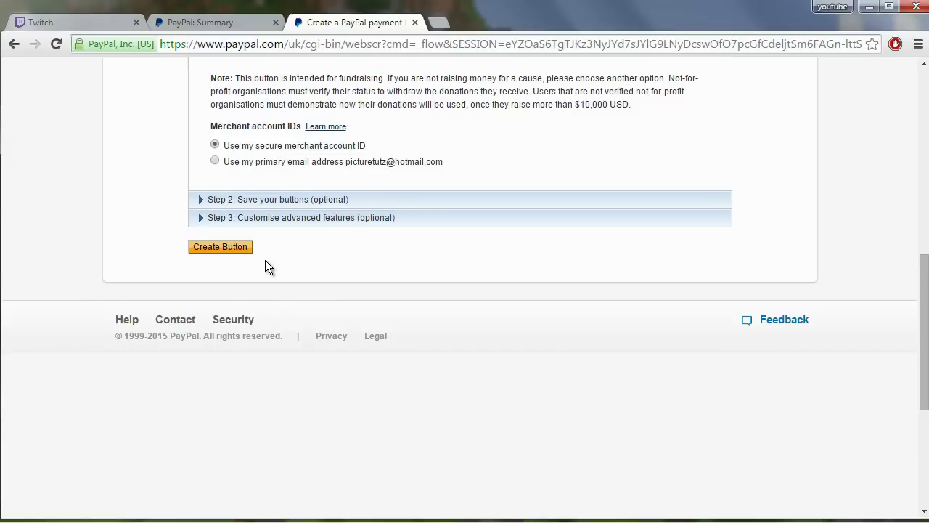
pyautogui.scroll(1, 278, 338)
pyautogui.click(226, 328)
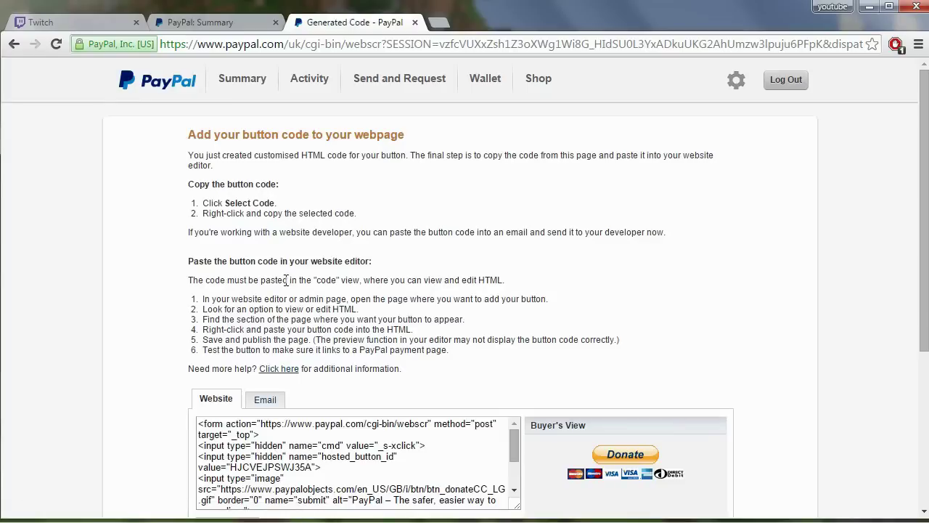
# Switch the generated code to the Email link and copy the whole link.
pyautogui.scroll(-1, 286, 281)
pyautogui.click(265, 327)
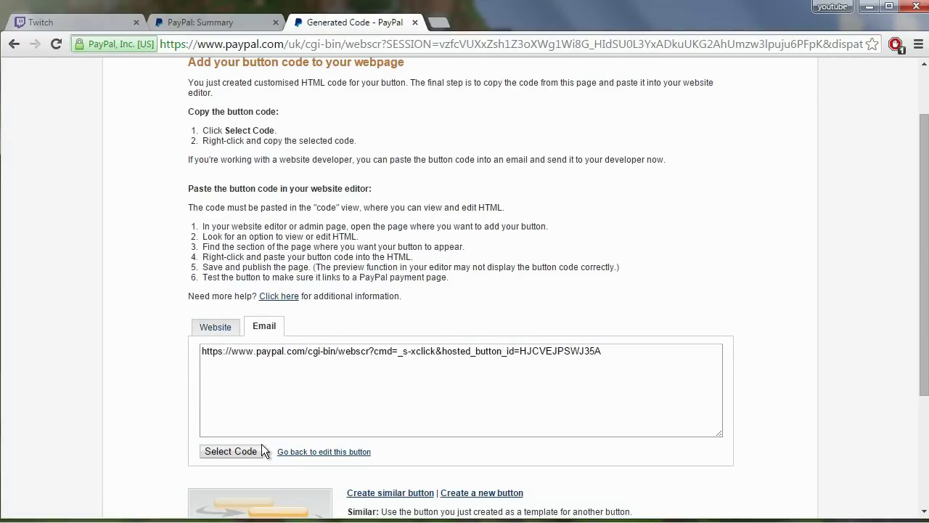
pyautogui.click(242, 451)
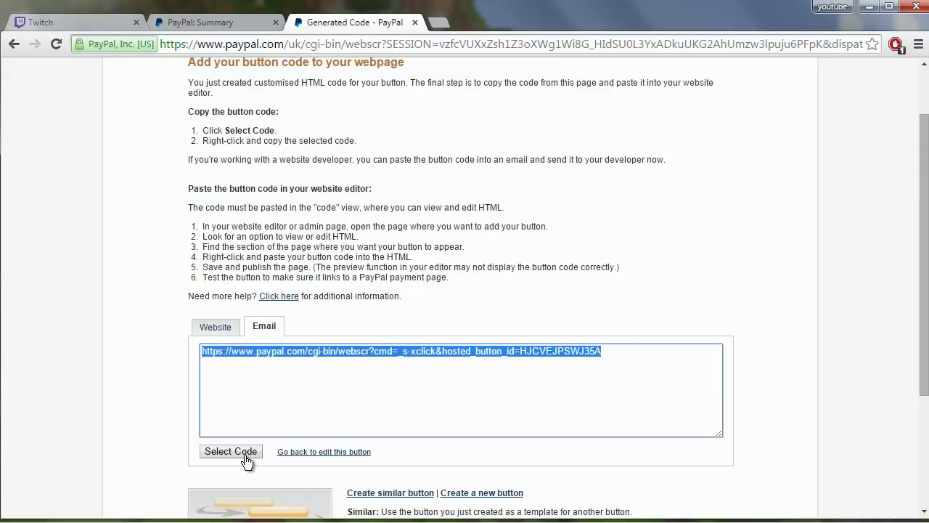
pyautogui.rightClick(253, 356)
pyautogui.click(265, 363)
# Search Google Images for 'paypal donate button'.
pyautogui.click(413, 46)
pyautogui.write('google.com')
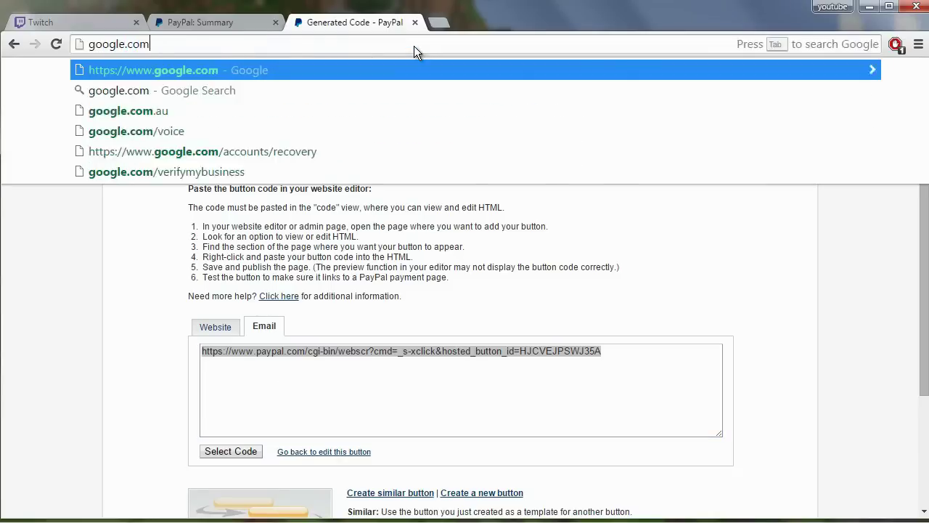
pyautogui.press('Return')
pyautogui.write('pa')
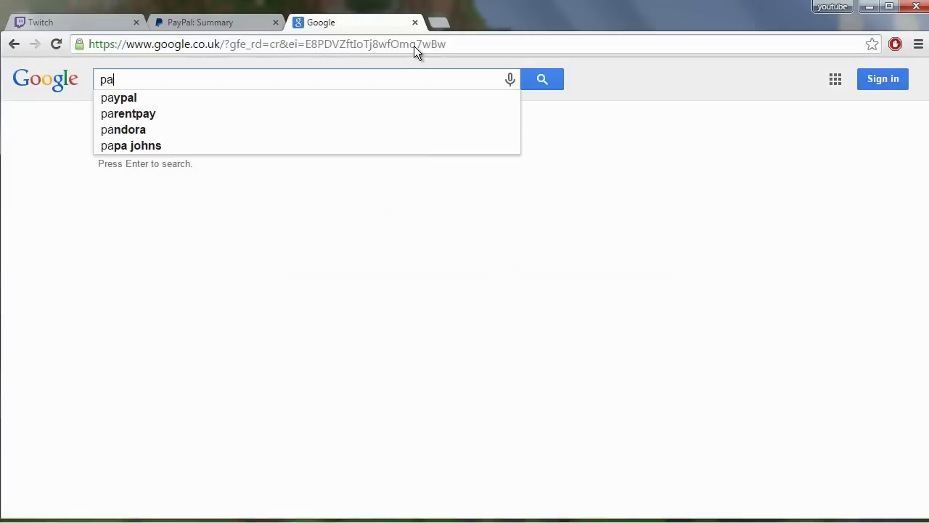
pyautogui.write('ypal donate button')
pyautogui.press('Return')
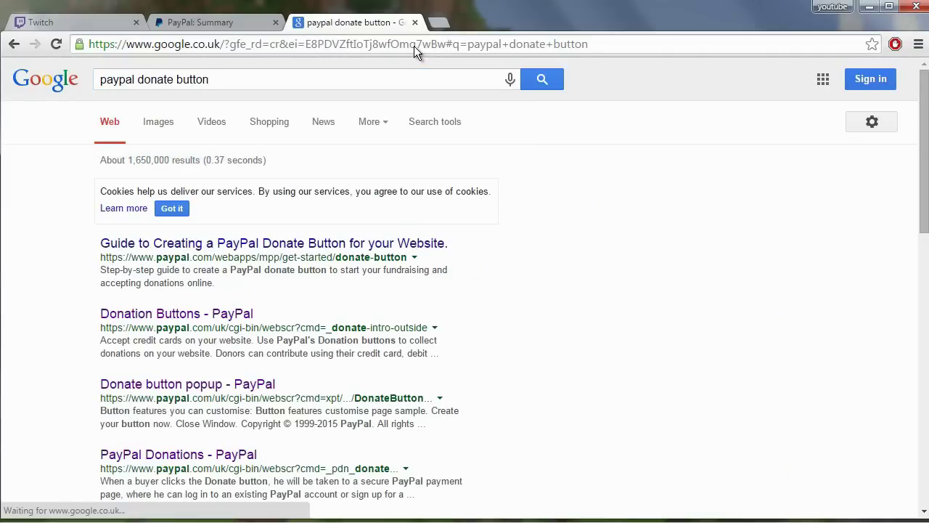
pyautogui.click(167, 122)
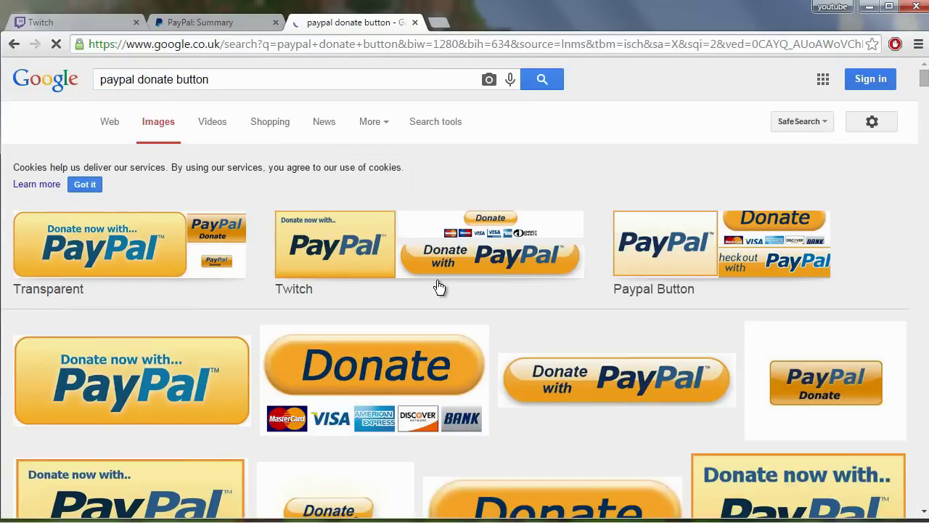
pyautogui.scroll(-3, 436, 288)
pyautogui.scroll(-2, 415, 330)
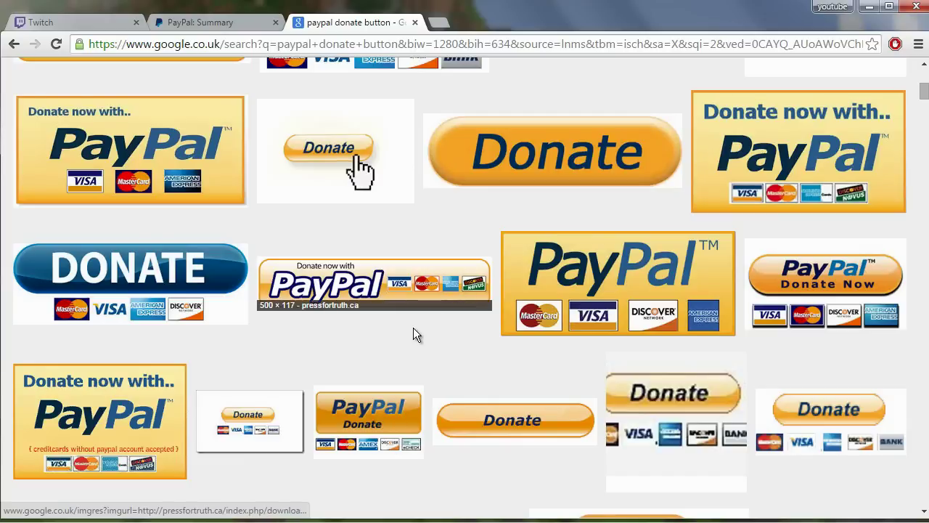
pyautogui.scroll(1, 413, 327)
# Open a 'Donate now with PayPal' image at full size.
pyautogui.click(165, 227)
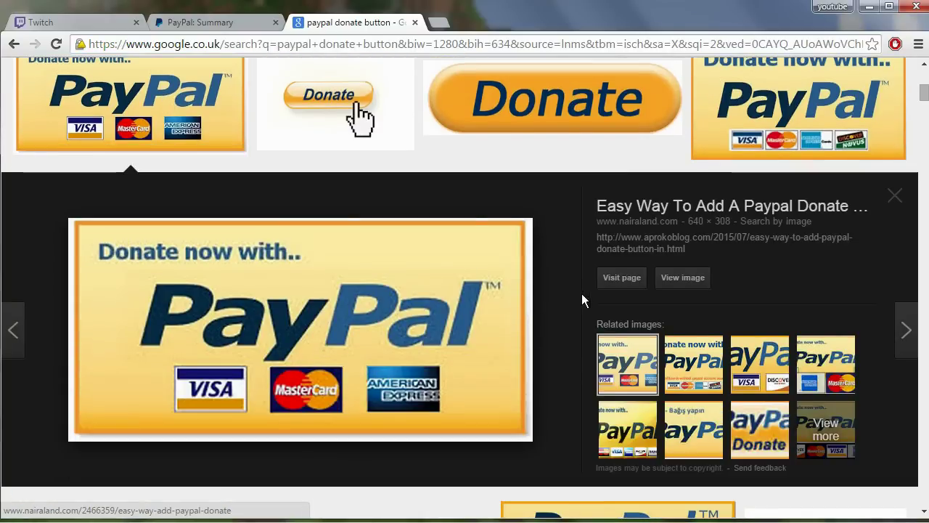
pyautogui.click(671, 277)
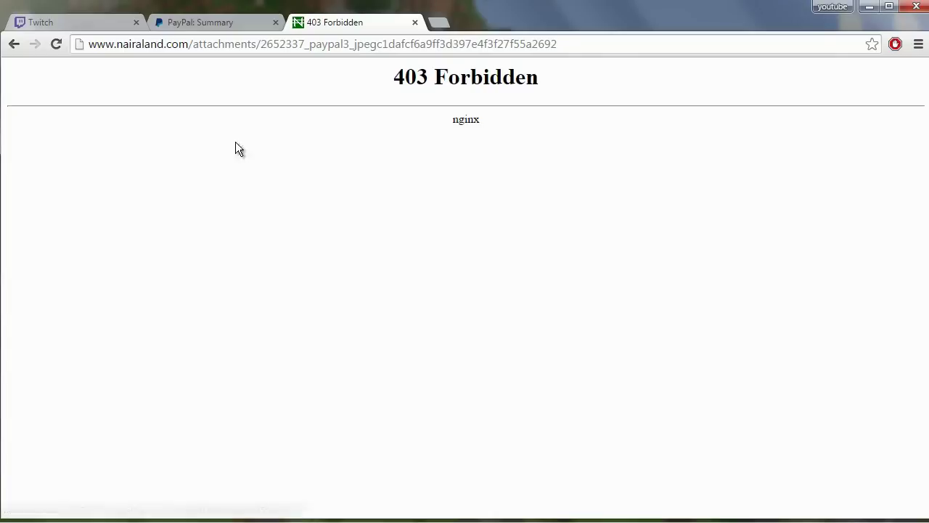
pyautogui.hotkey('alt', 'Left')
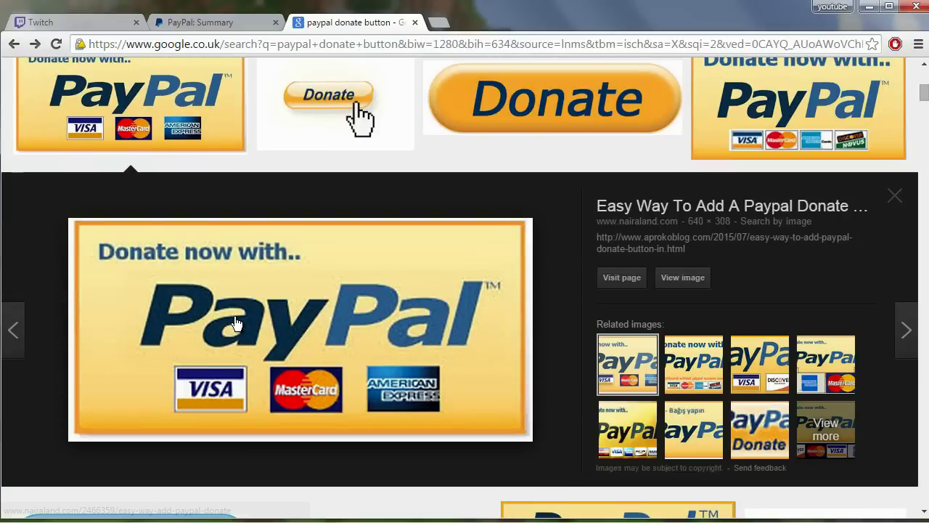
pyautogui.scroll(2, 490, 379)
pyautogui.click(798, 218)
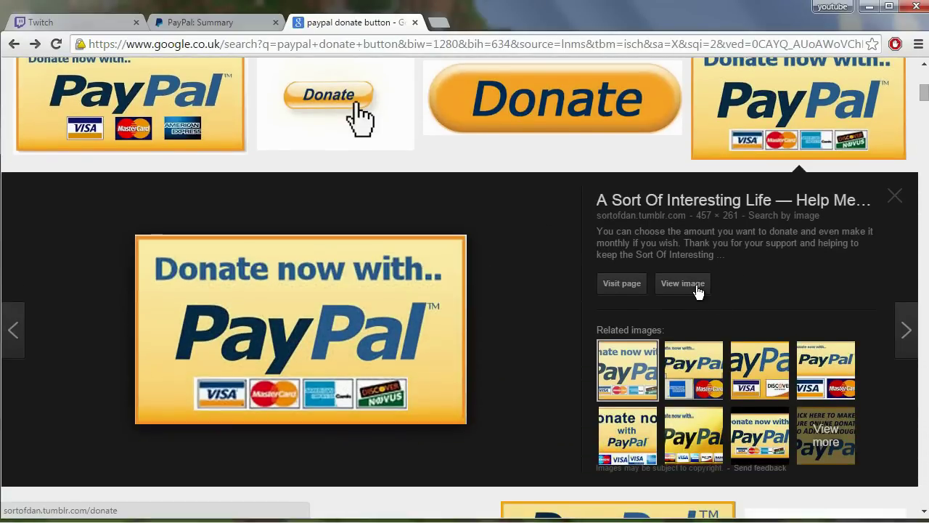
pyautogui.click(685, 284)
# Save the image to disk as 'donate button'.
pyautogui.rightClick(234, 155)
pyautogui.click(246, 154)
pyautogui.write('donatebutt')
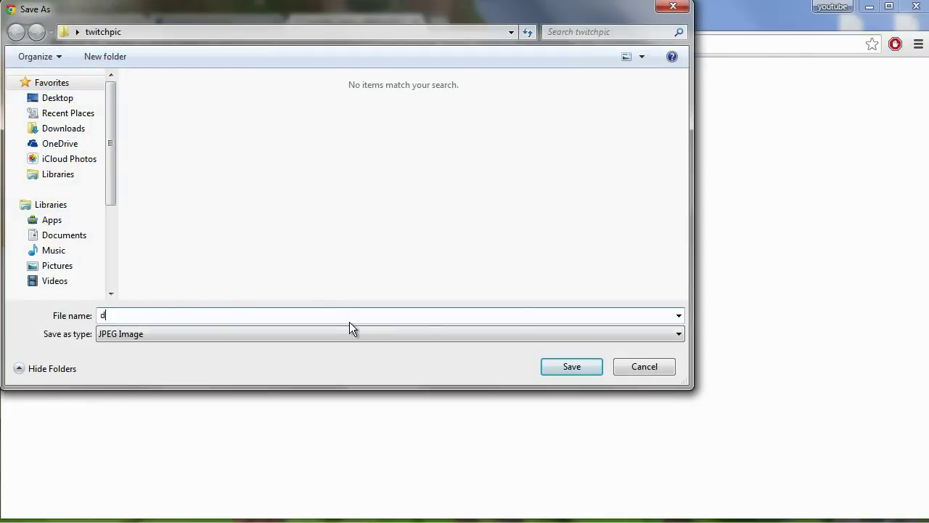
pyautogui.press('BackSpace')
pyautogui.press('BackSpace')
pyautogui.press('BackSpace')
pyautogui.press('BackSpace')
pyautogui.write('buttom')
pyautogui.press('BackSpace')
pyautogui.write('n')
pyautogui.press('Return')
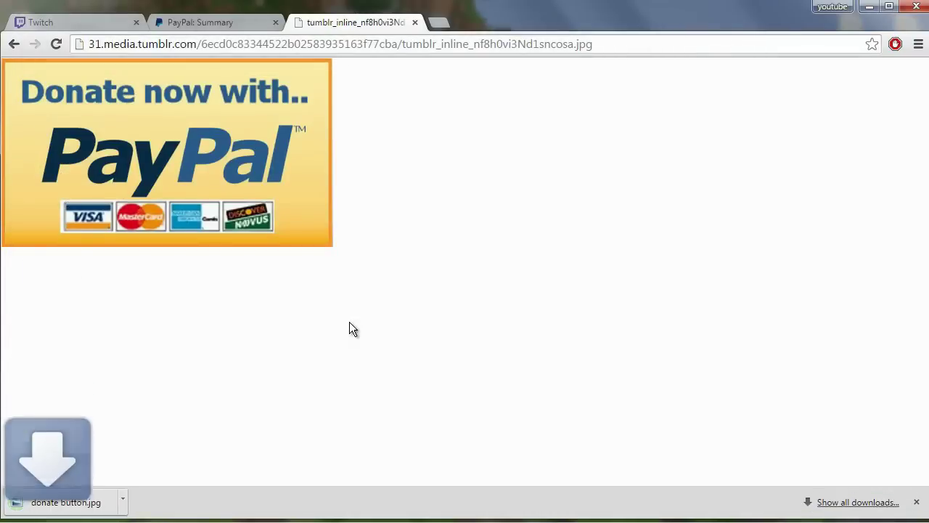
# On Twitch, go to the channel profile and turn Edit Panels on.
pyautogui.click(110, 23)
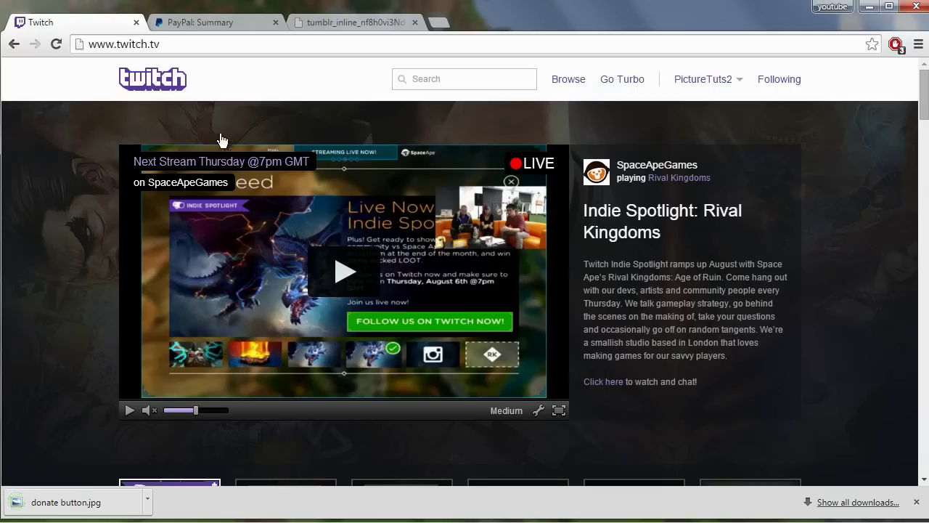
pyautogui.click(698, 81)
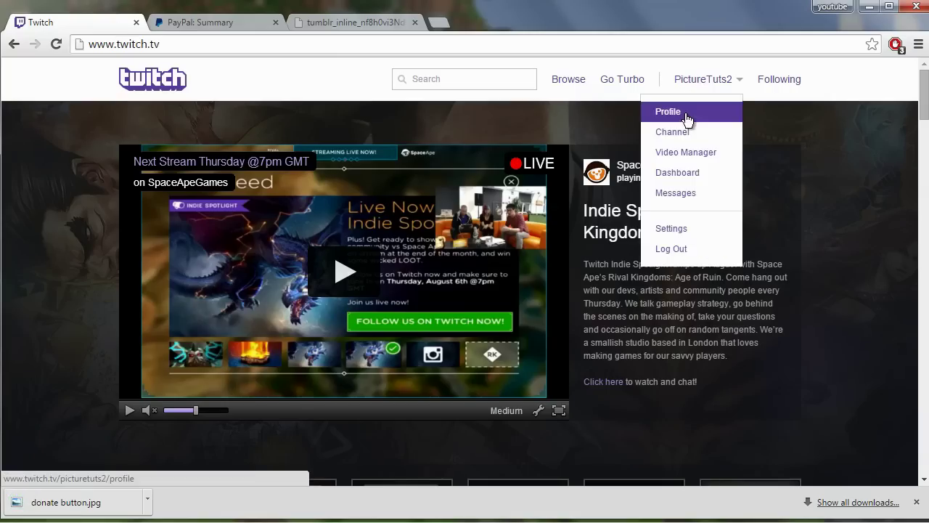
pyautogui.click(666, 112)
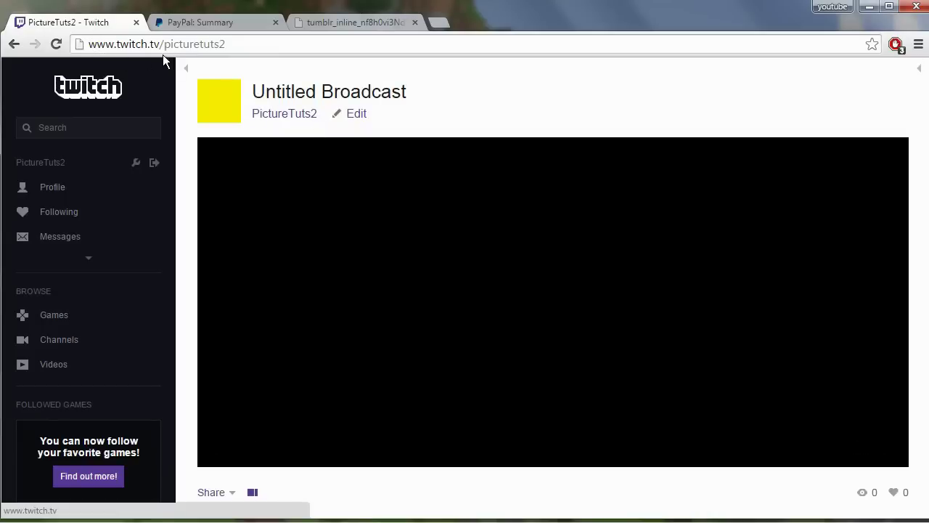
pyautogui.scroll(-2, 331, 354)
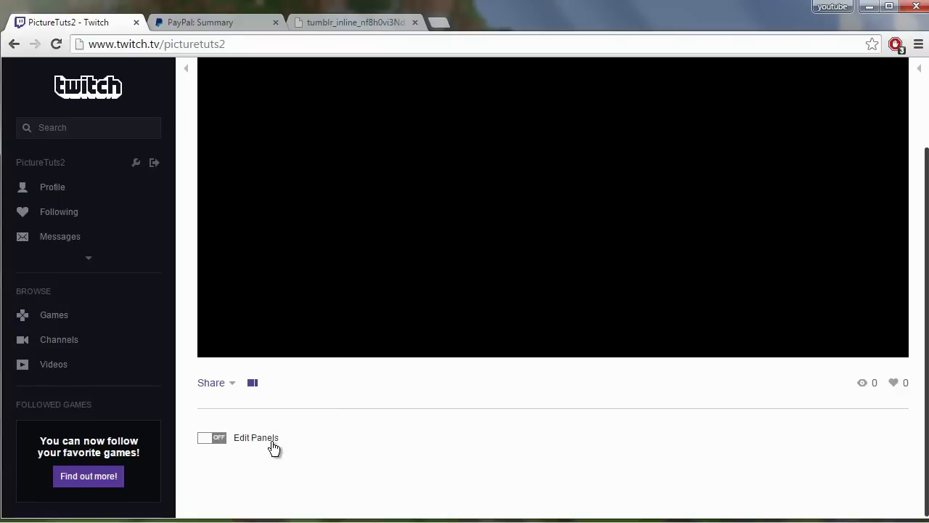
pyautogui.click(209, 438)
# Add a new panel titled 'Donate to me' and choose to add an image.
pyautogui.scroll(-3, 208, 443)
pyautogui.scroll(-2, 208, 438)
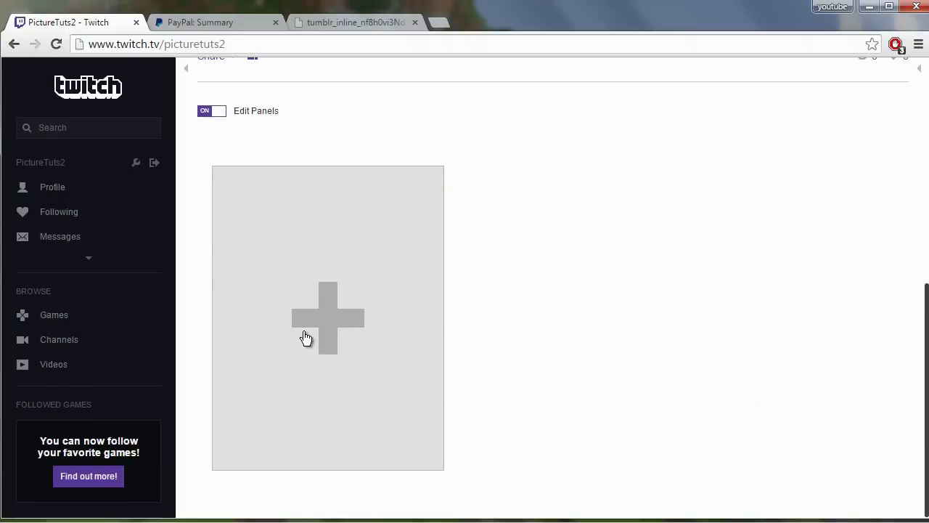
pyautogui.click(355, 305)
pyautogui.click(314, 207)
pyautogui.write('Don')
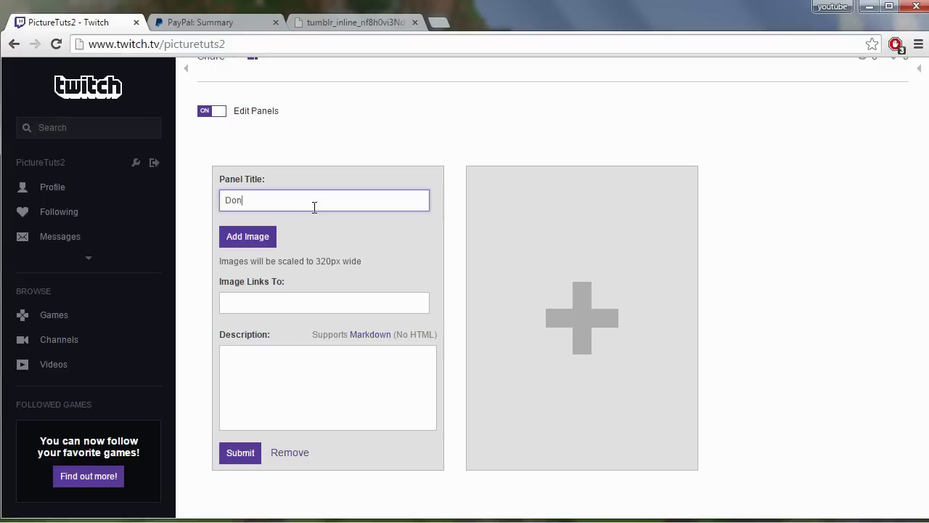
pyautogui.write('ate to me! :)')
pyautogui.click(262, 240)
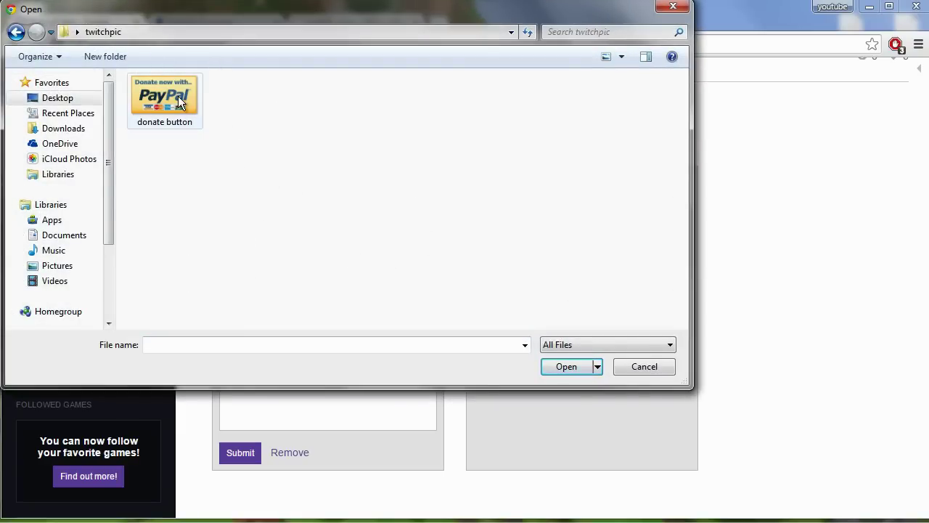
# Use donate button.jpg as the panel image, cropped to cover the whole picture.
pyautogui.doubleClick(164, 96)
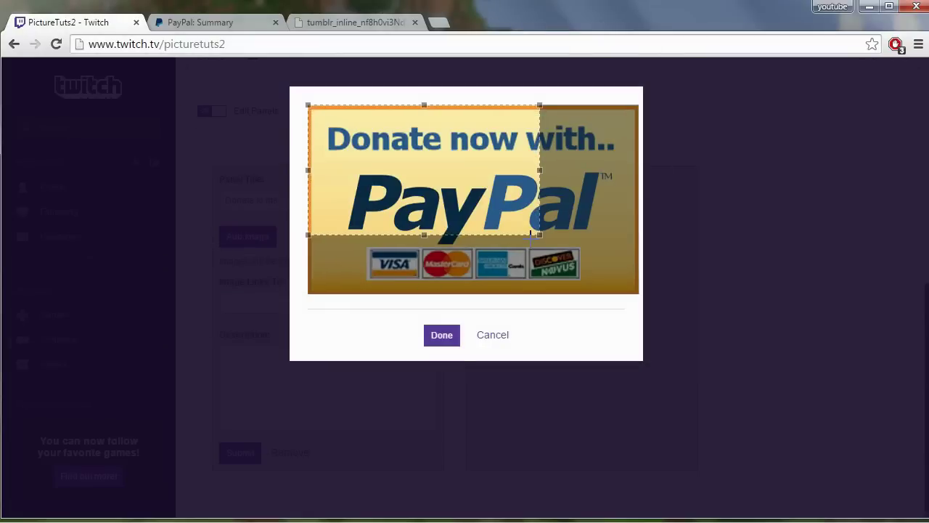
pyautogui.moveTo(543, 236); pyautogui.dragTo(616, 278)
pyautogui.press('Escape')
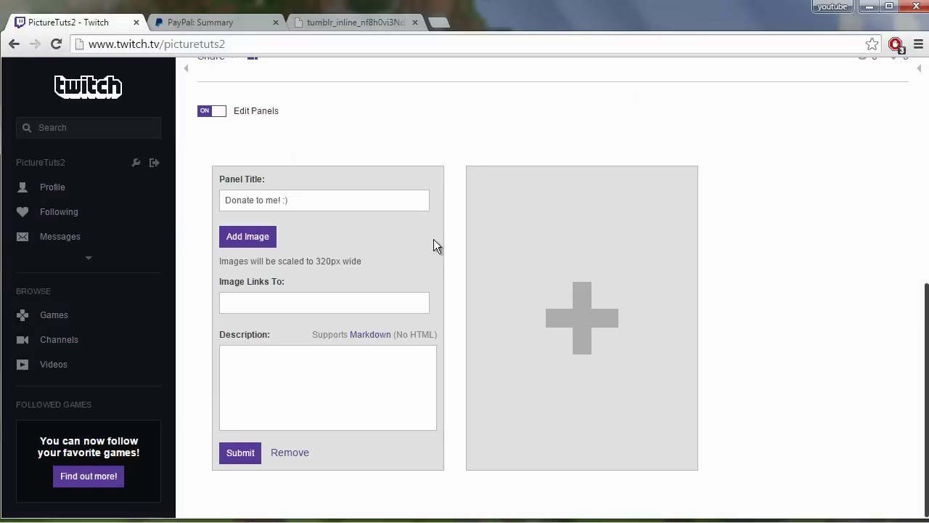
pyautogui.click(247, 236)
pyautogui.doubleClick(164, 96)
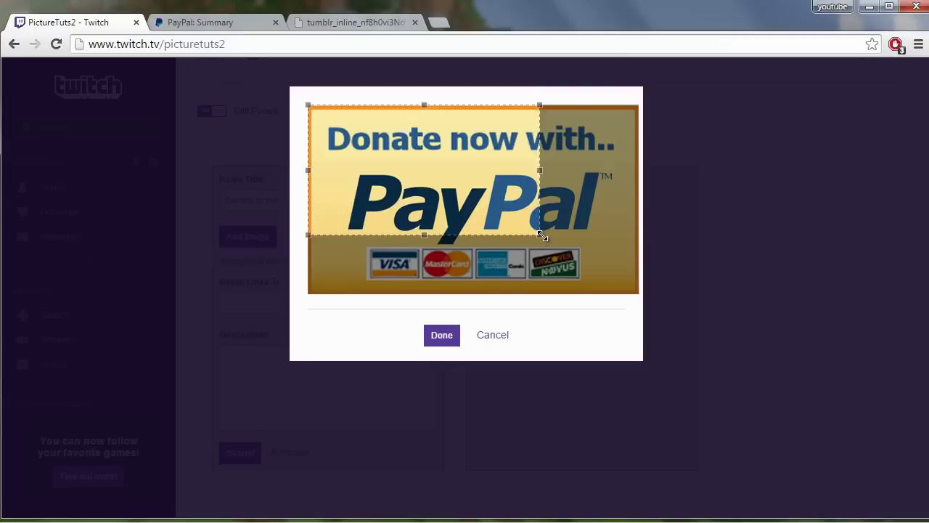
pyautogui.moveTo(541, 234); pyautogui.dragTo(646, 297)
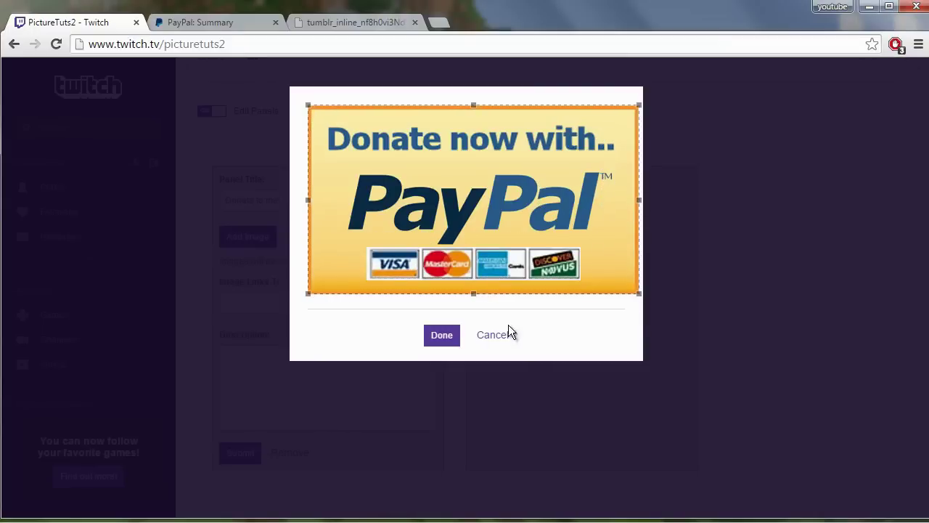
pyautogui.click(439, 336)
# Paste the PayPal donation link into Image Links To and submit the panel.
pyautogui.hotkey('ctrl', 'v')
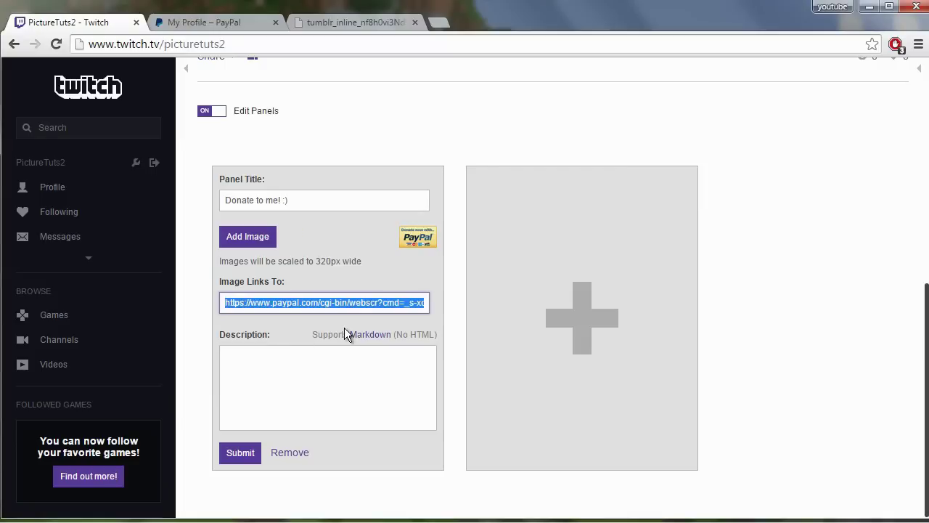
pyautogui.rightClick(291, 306)
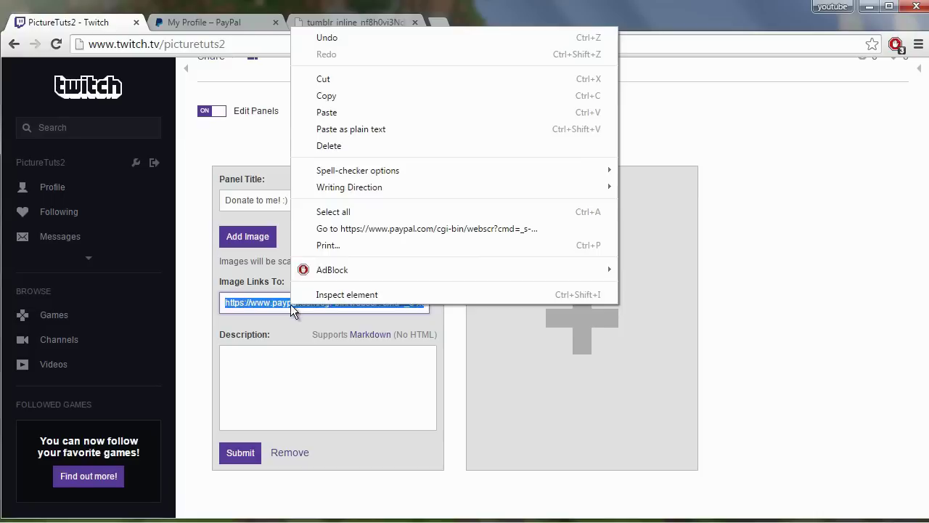
pyautogui.click(347, 116)
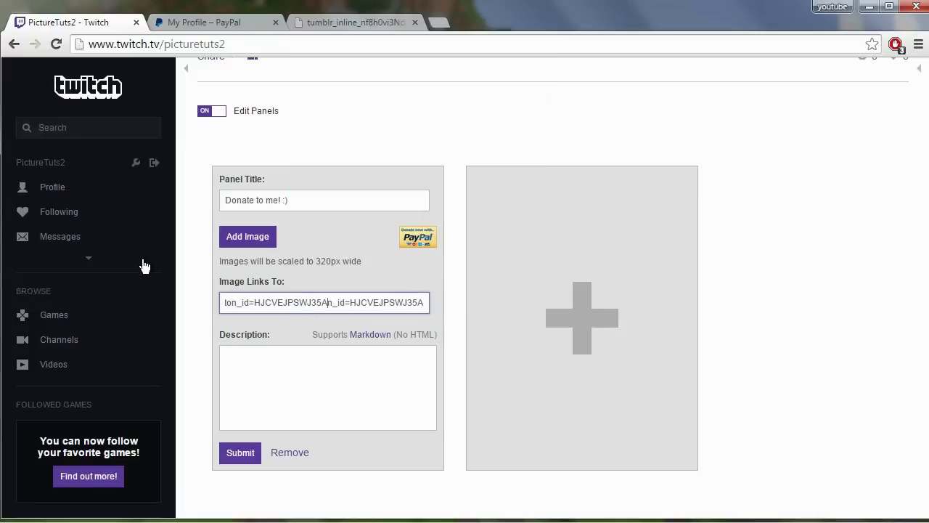
pyautogui.click(232, 461)
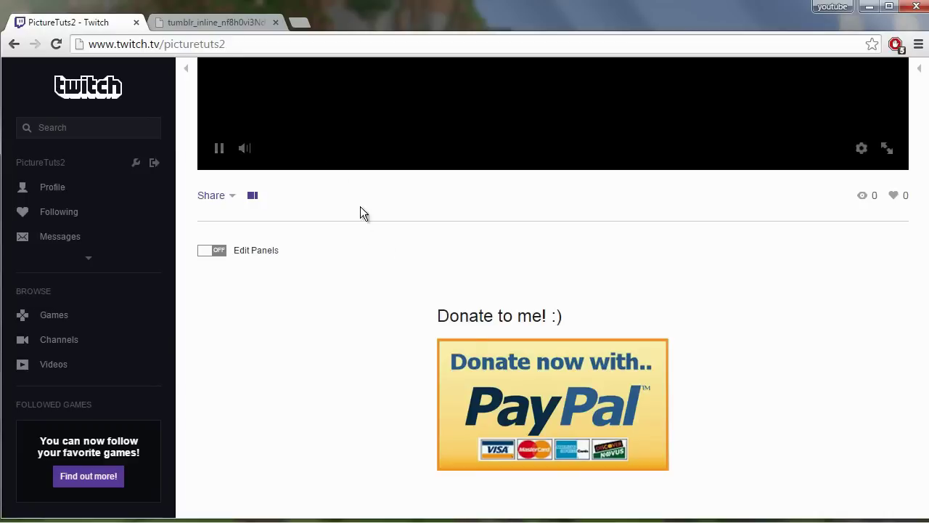
# Enter a donation amount of 10 on the Pictureetuts donation page, totalling $10 USD.
pyautogui.scroll(4, 500, 403)
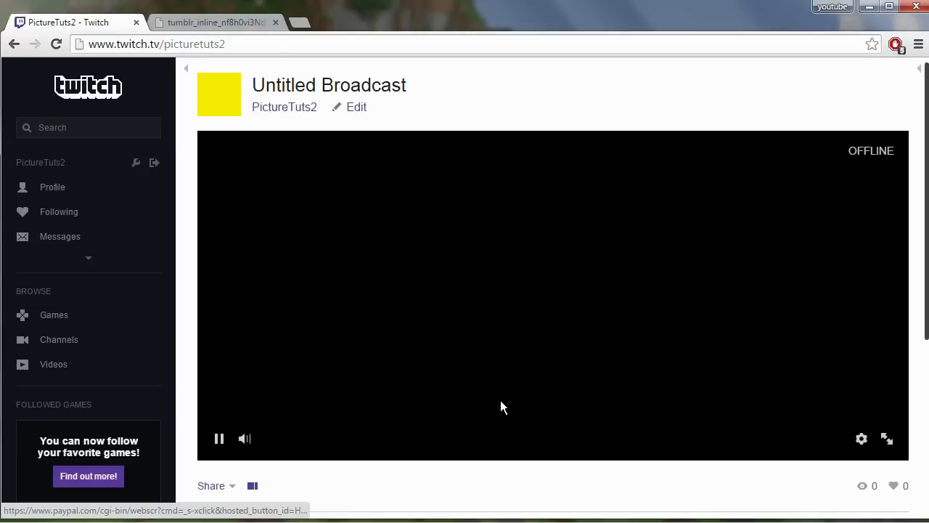
pyautogui.scroll(-4, 500, 407)
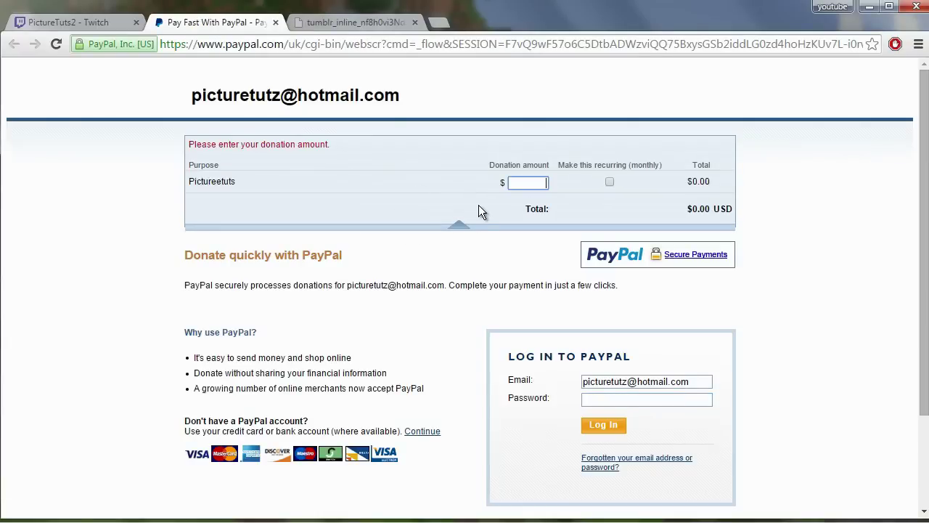
pyautogui.click(519, 187)
pyautogui.write('10')
pyautogui.press('Tab')
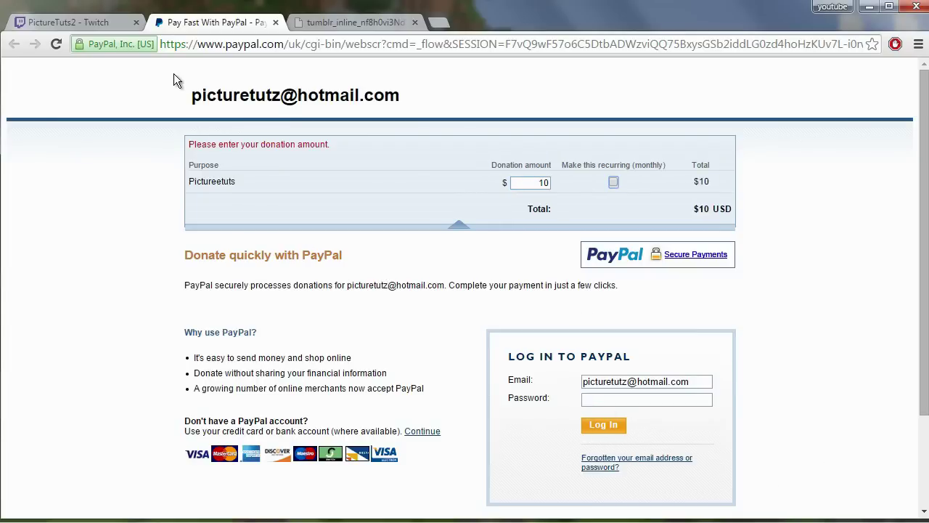
# Return to the PictureTuts2 Twitch tab and scroll through the channel page to check the panel.
pyautogui.click(91, 21)
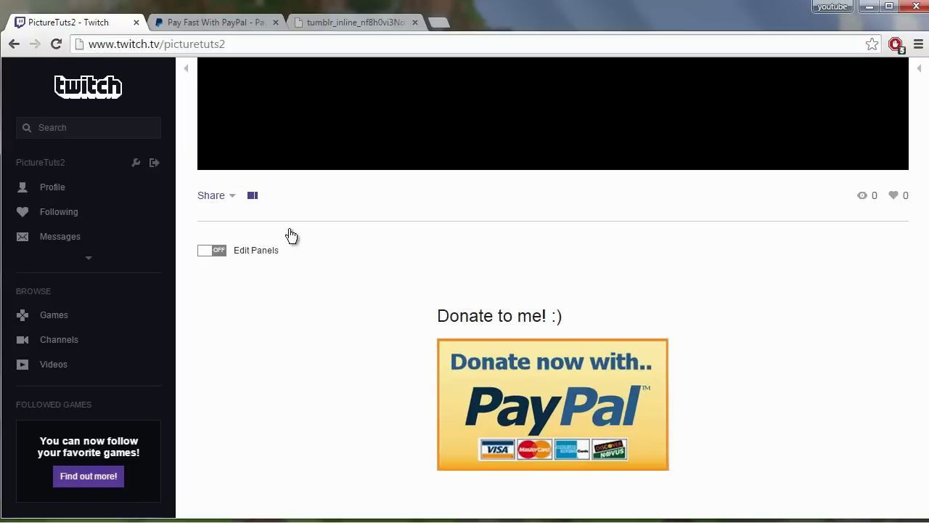
pyautogui.scroll(4, 383, 358)
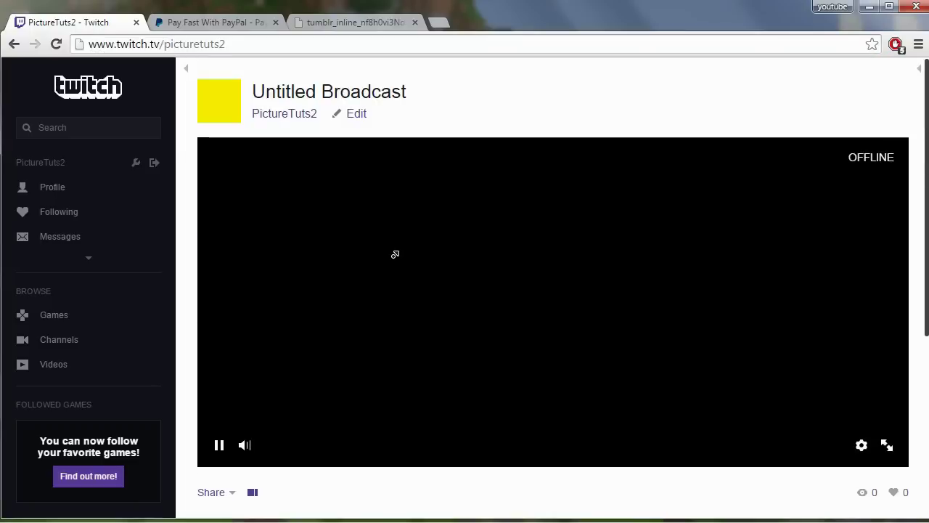
pyautogui.scroll(-4, 390, 249)
pyautogui.scroll(4, 667, 325)
pyautogui.scroll(-4, 670, 332)
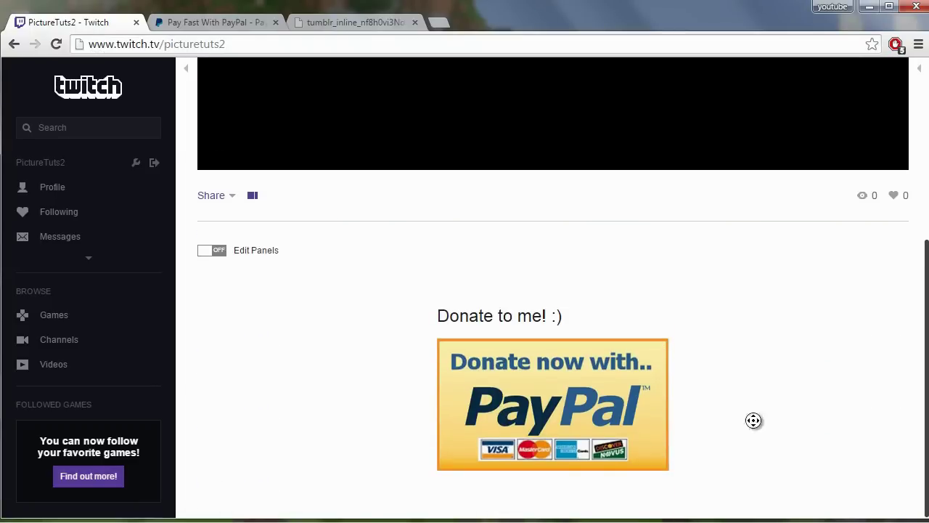
pyautogui.scroll(4, 750, 419)
pyautogui.scroll(-3, 721, 334)
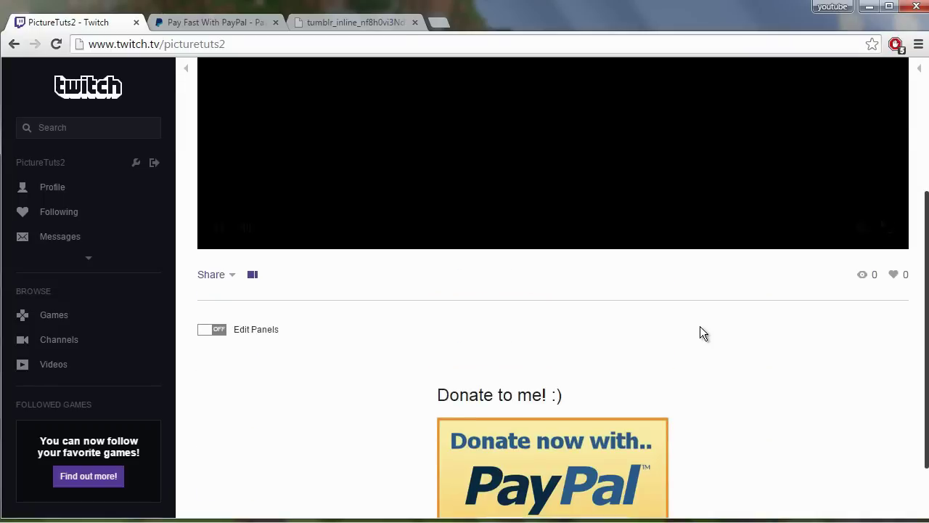
pyautogui.scroll(3, 690, 339)
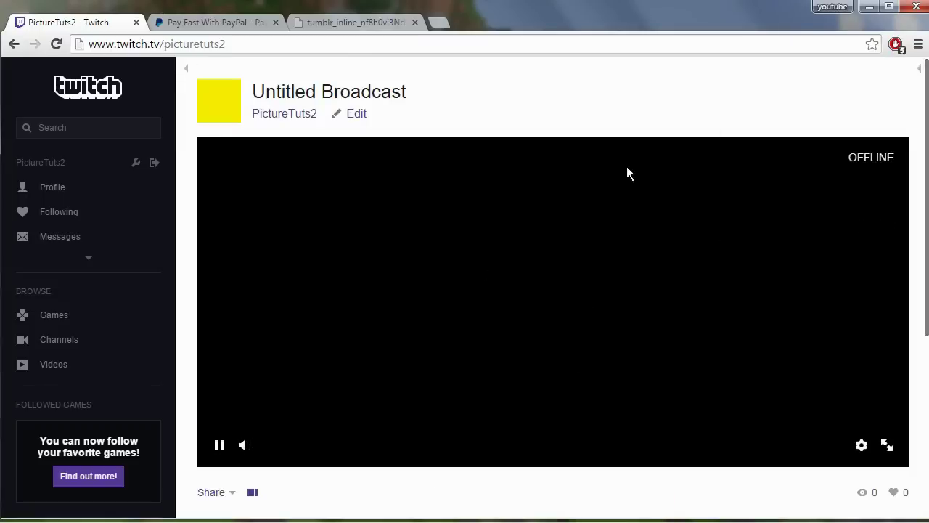